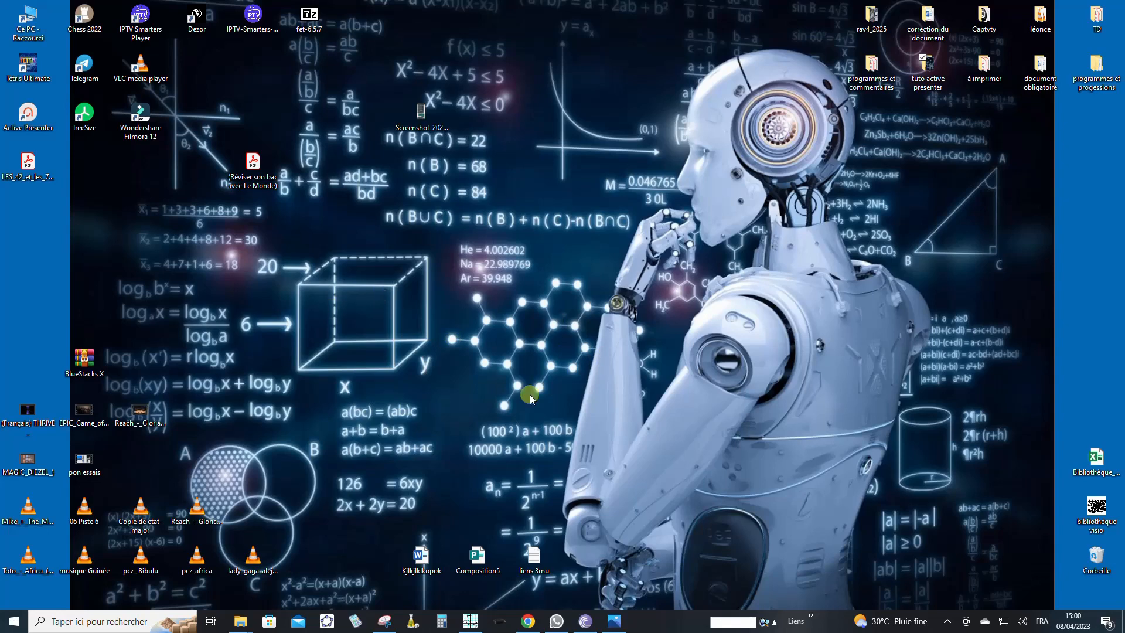
- Open Sine qua non alongside the Capture_applic2_1.png reference image and bring up the sign and variation table editor beside it
left_click(471, 621)
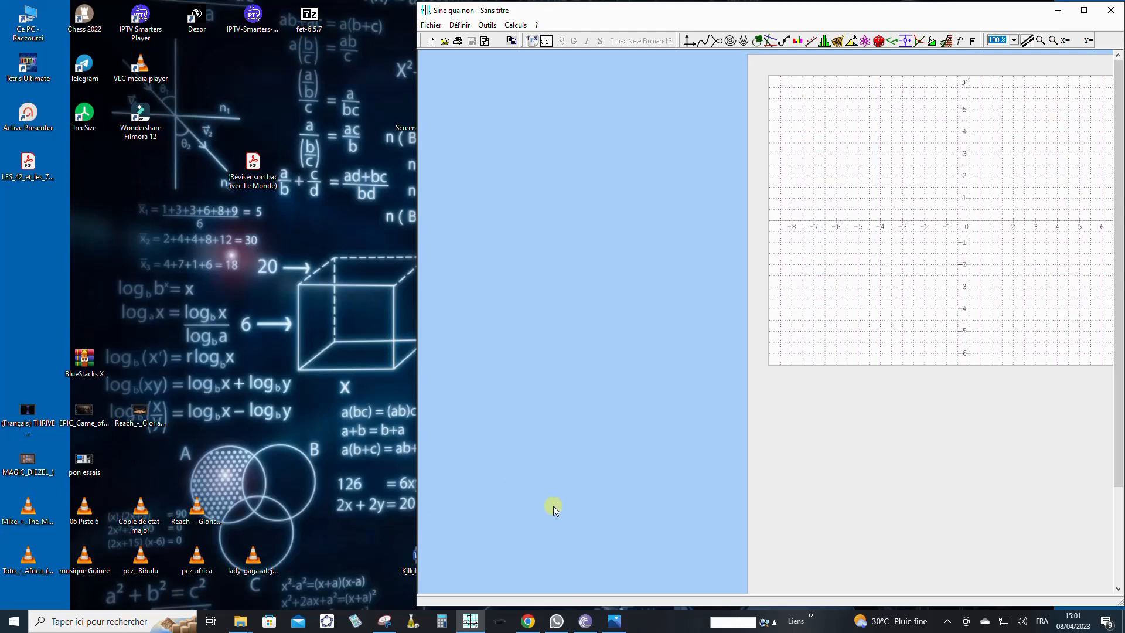
left_click(614, 622)
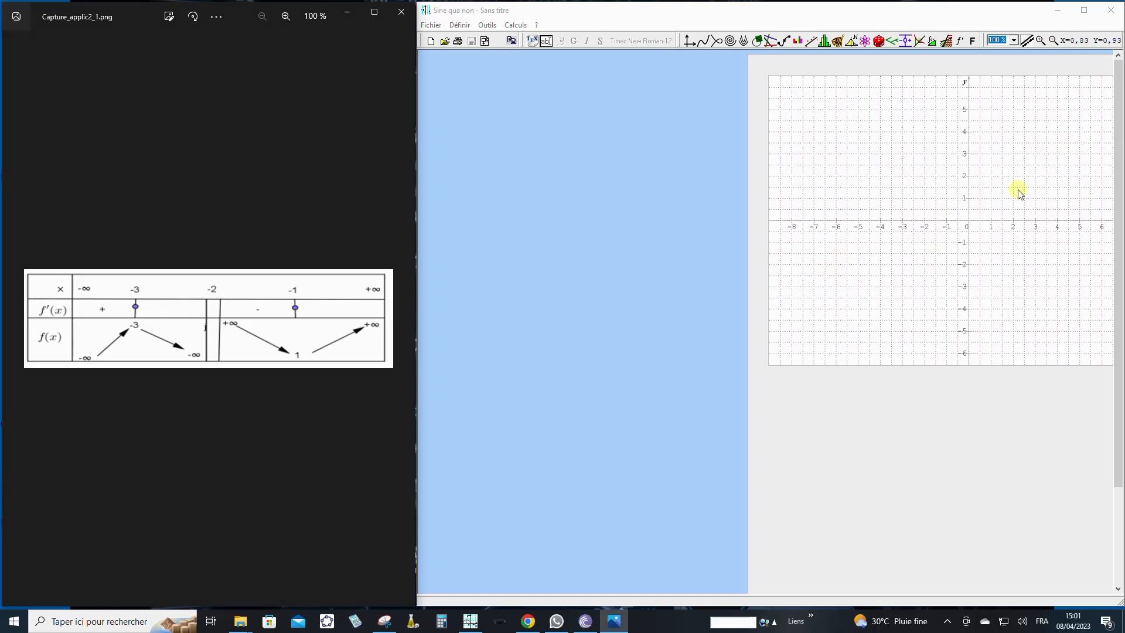
left_click(885, 13)
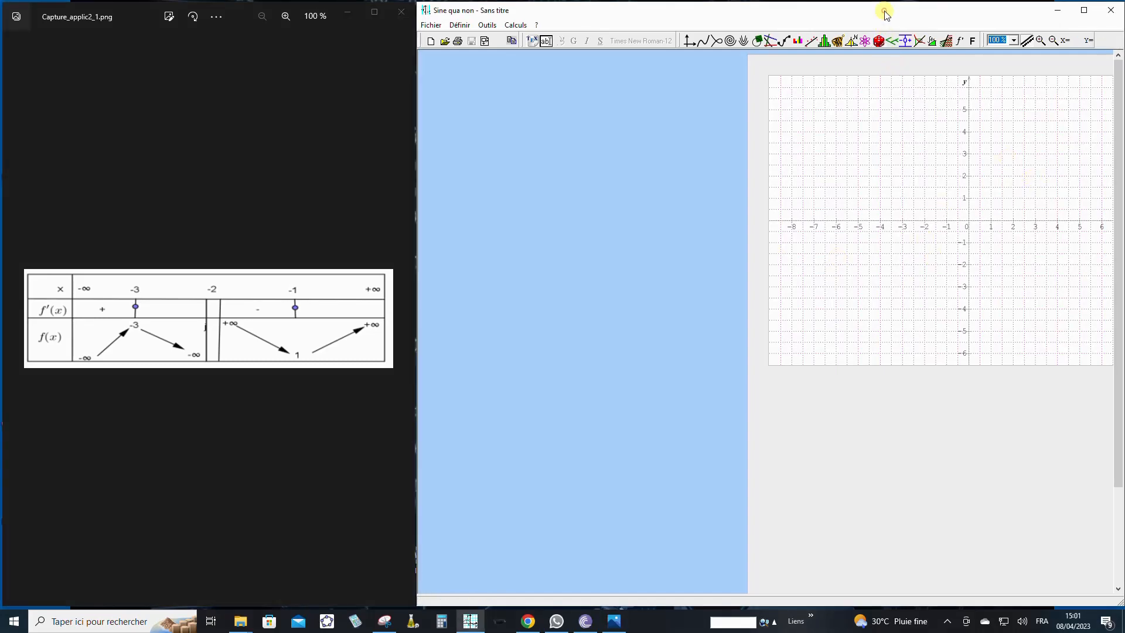
left_click(905, 41)
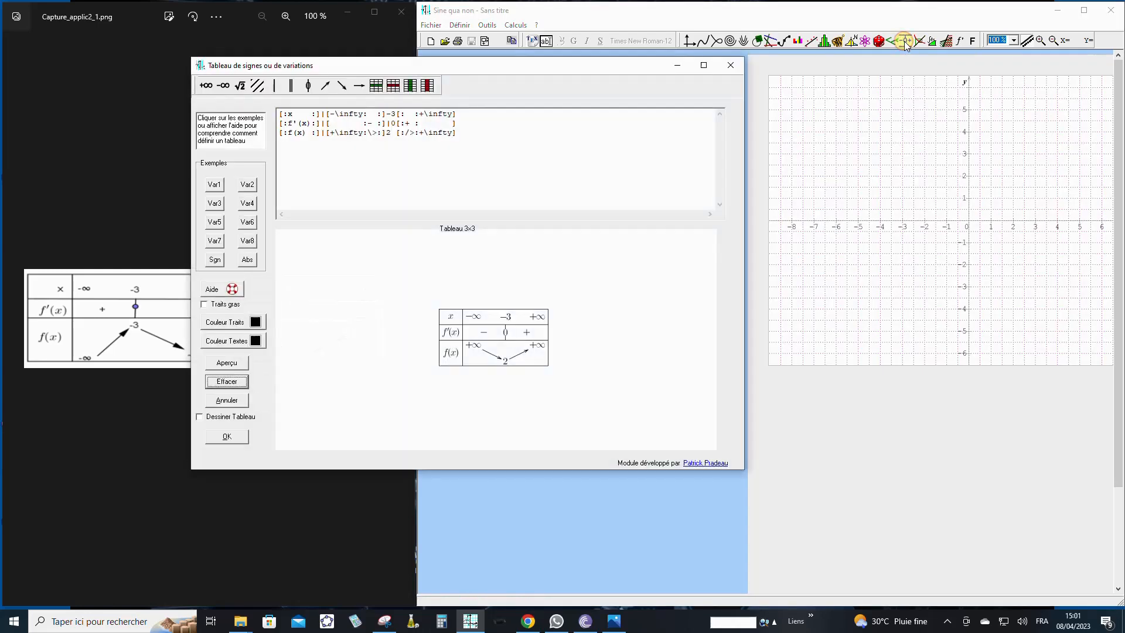
left_click_drag(507, 70, 752, 78)
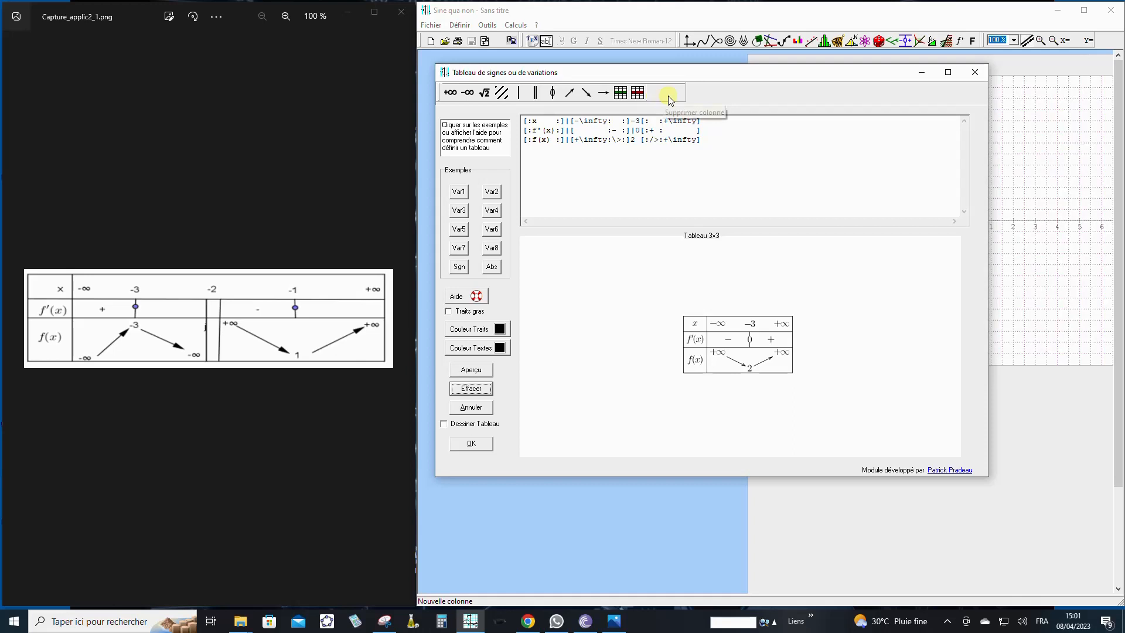
- Examine the built-in example variation and sign tables to find a suitable model for the reference table
left_click(457, 195)
left_click(491, 192)
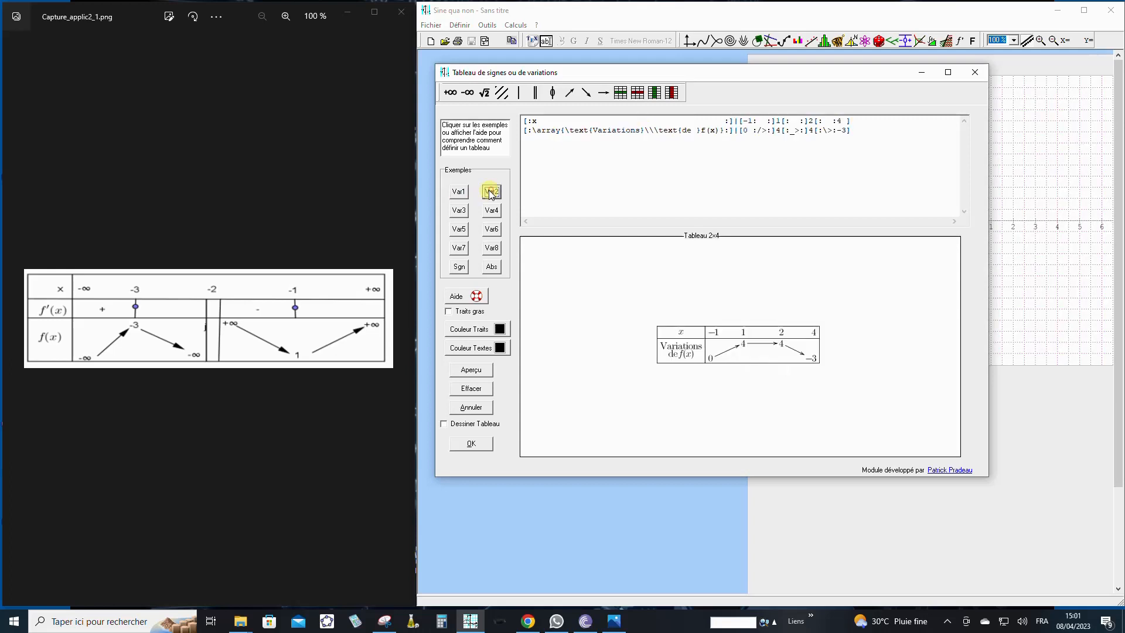
left_click(459, 210)
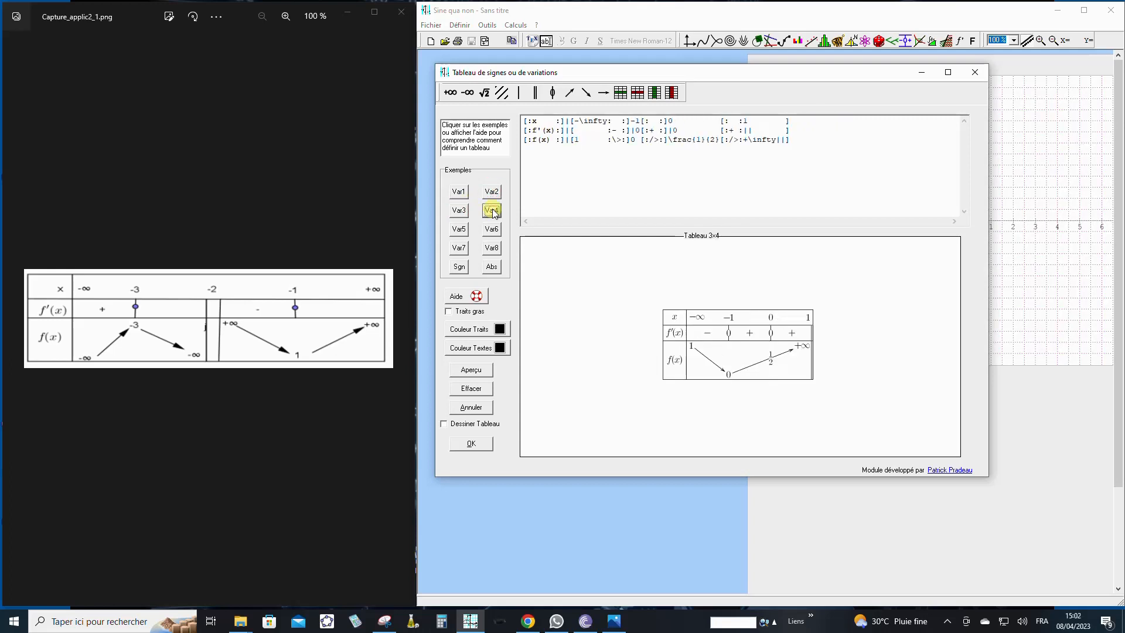
left_click(492, 211)
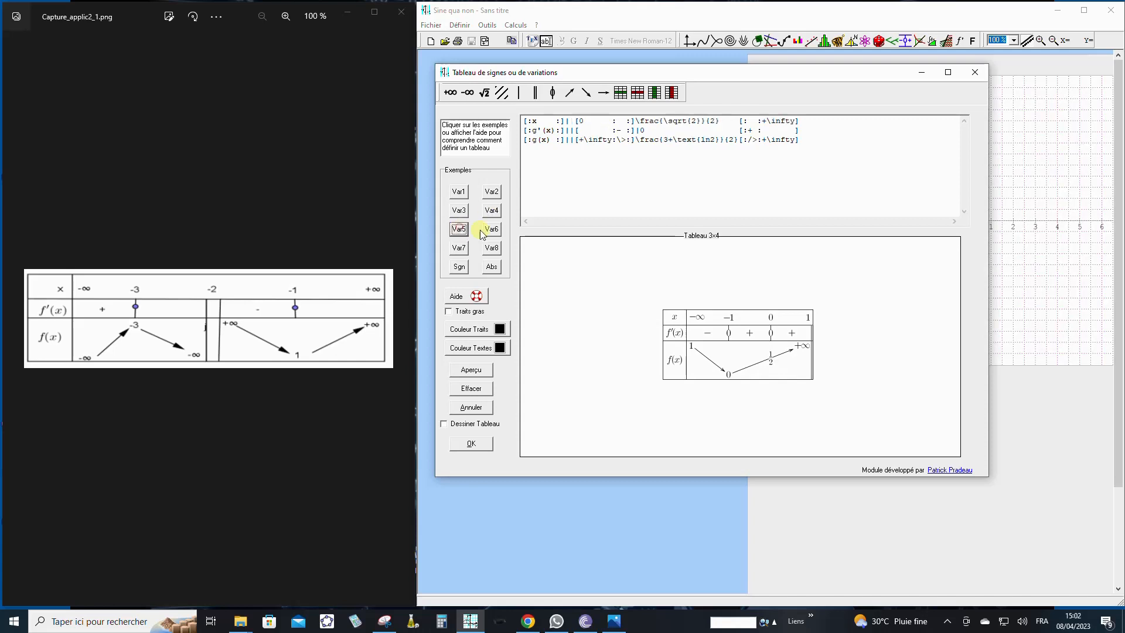
left_click(491, 229)
left_click(460, 268)
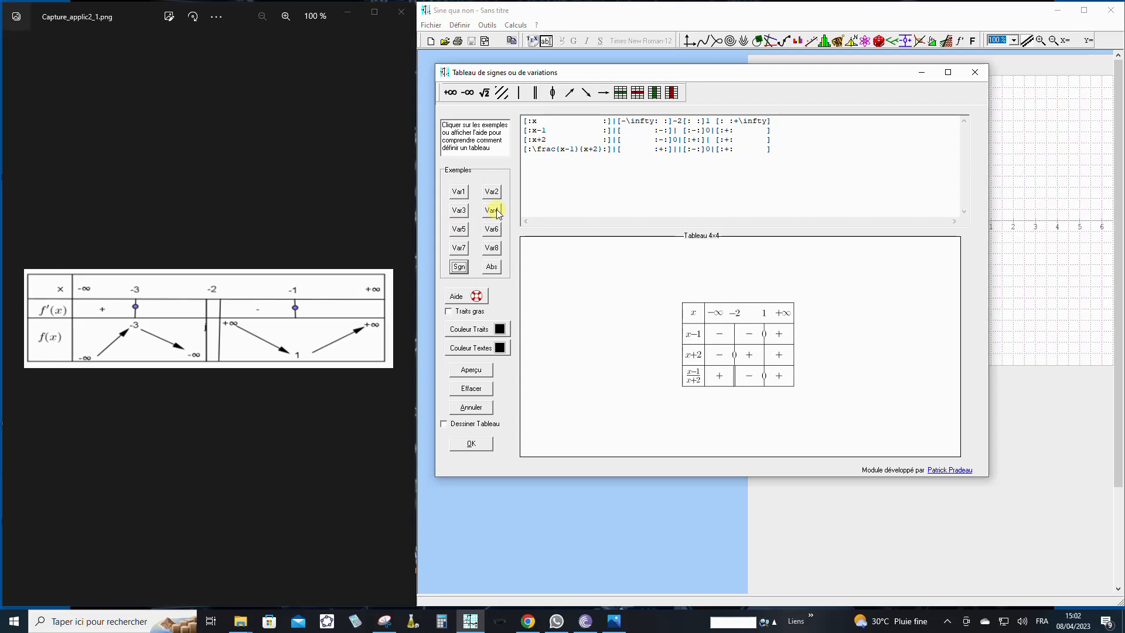
left_click(460, 193)
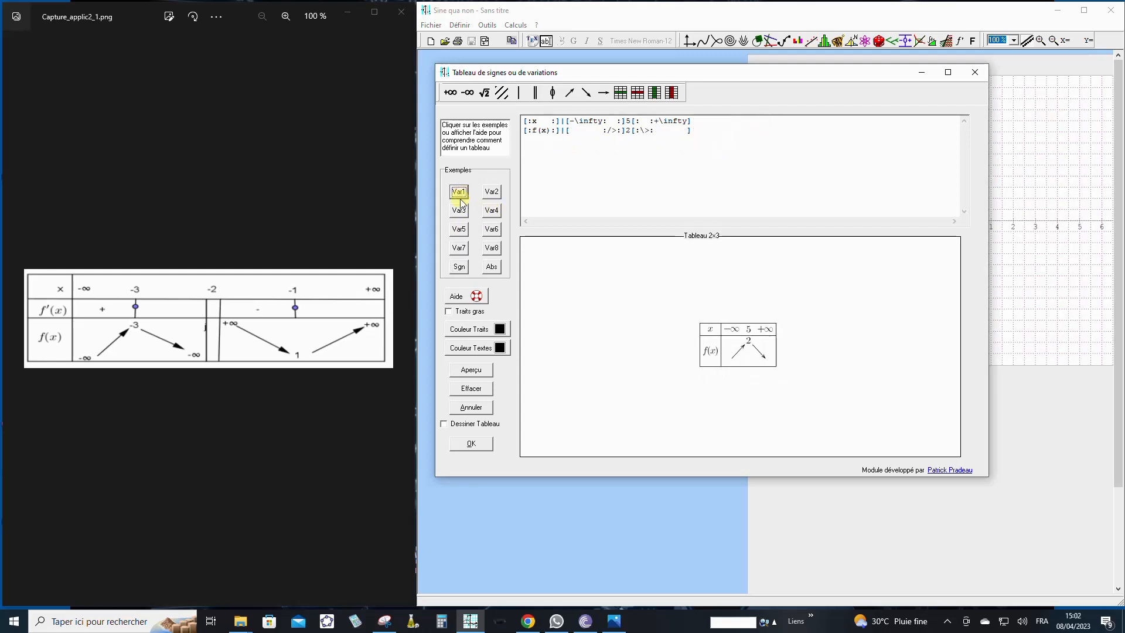
left_click(459, 211)
left_click(492, 211)
left_click(494, 195)
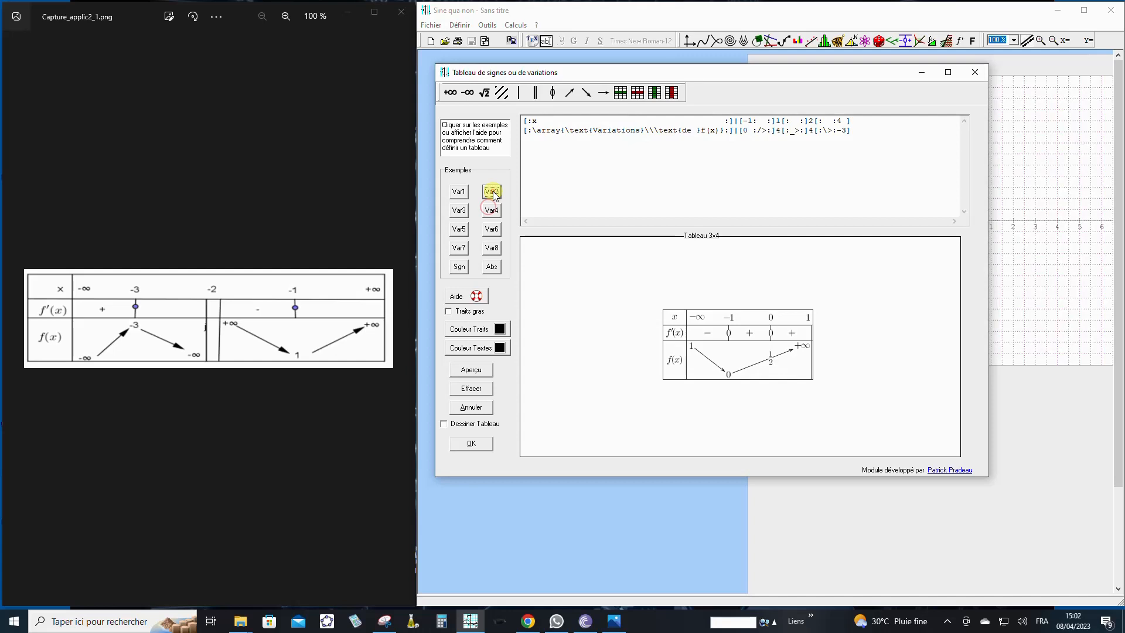
left_click(461, 213)
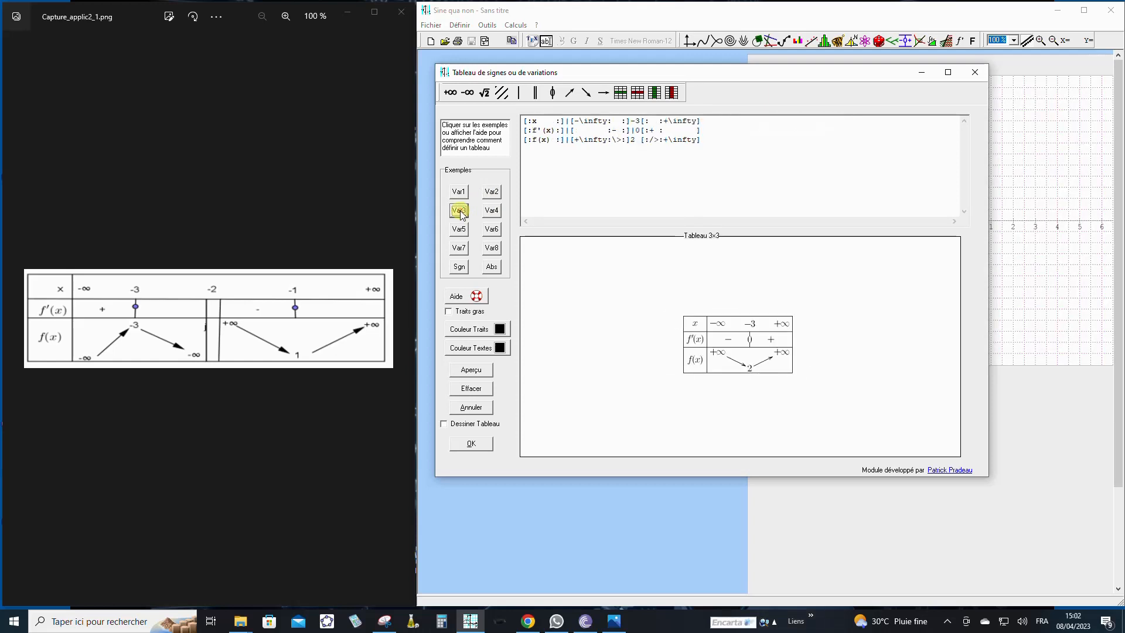
left_click(493, 212)
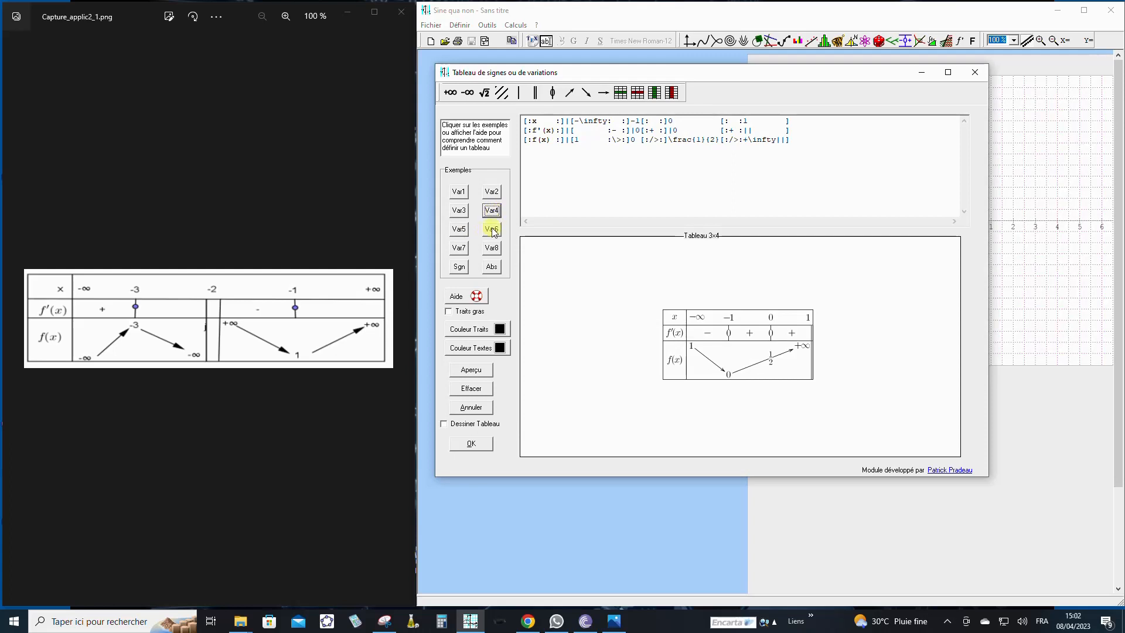
left_click(493, 230)
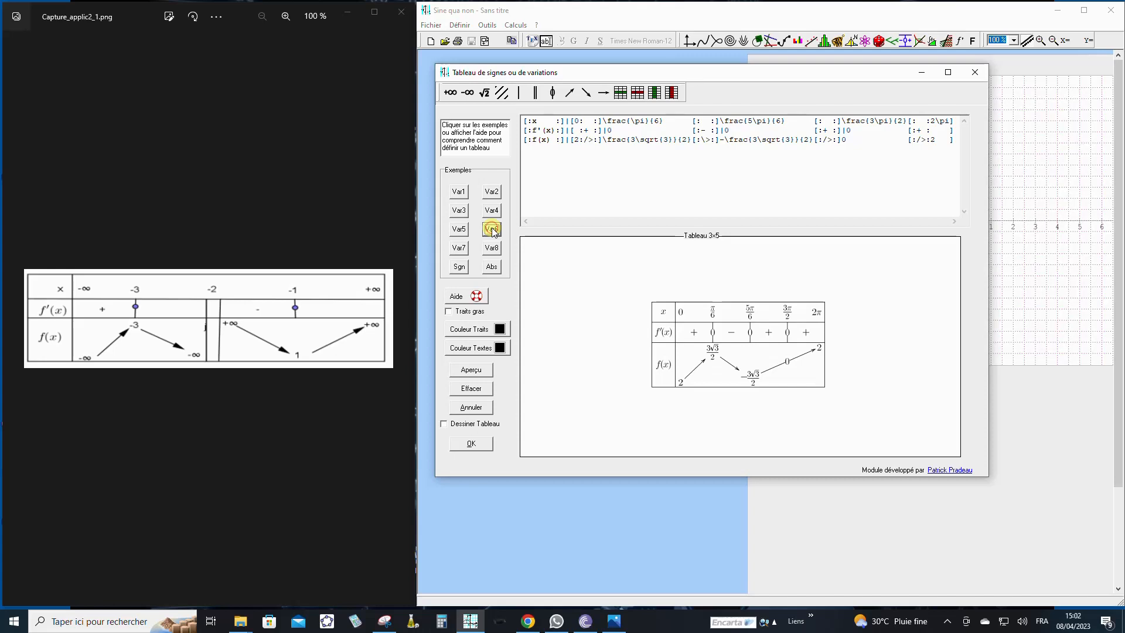
- Load the Var3 example with Dessiner Tableau enabled and add two new columns to the table
left_click(460, 210)
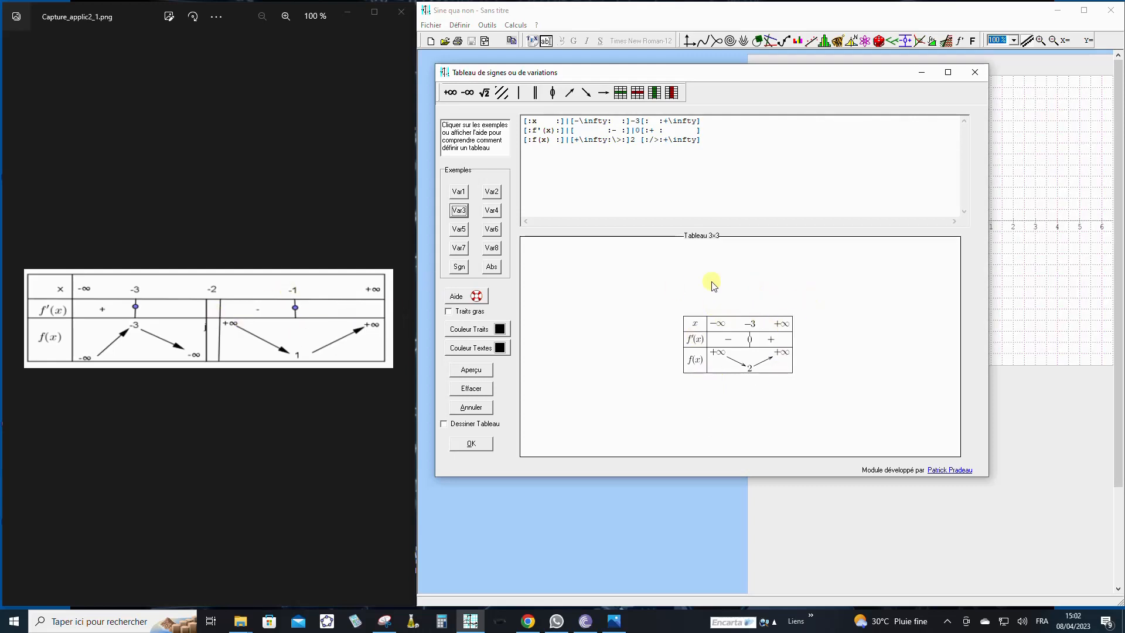
left_click(444, 425)
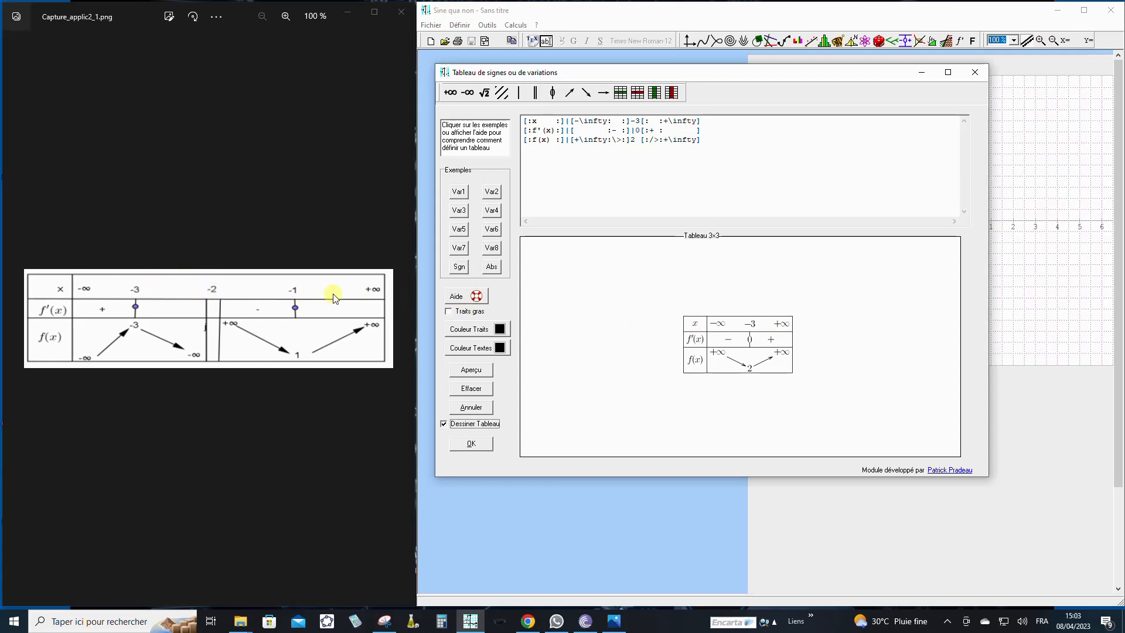
left_click(702, 121)
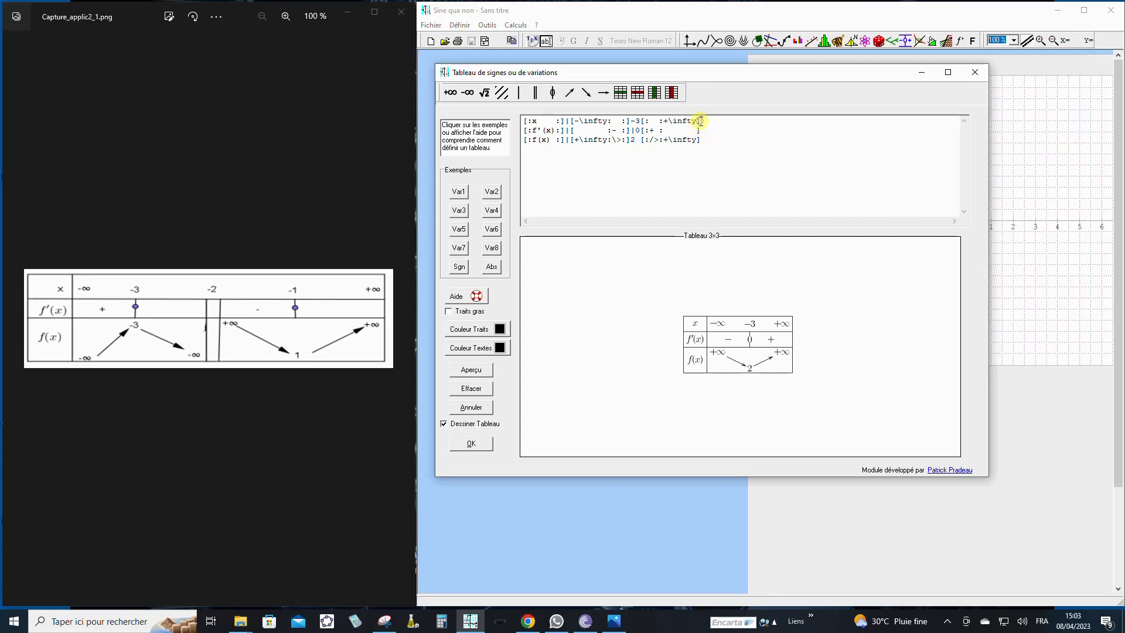
left_click(654, 94)
left_click(655, 93)
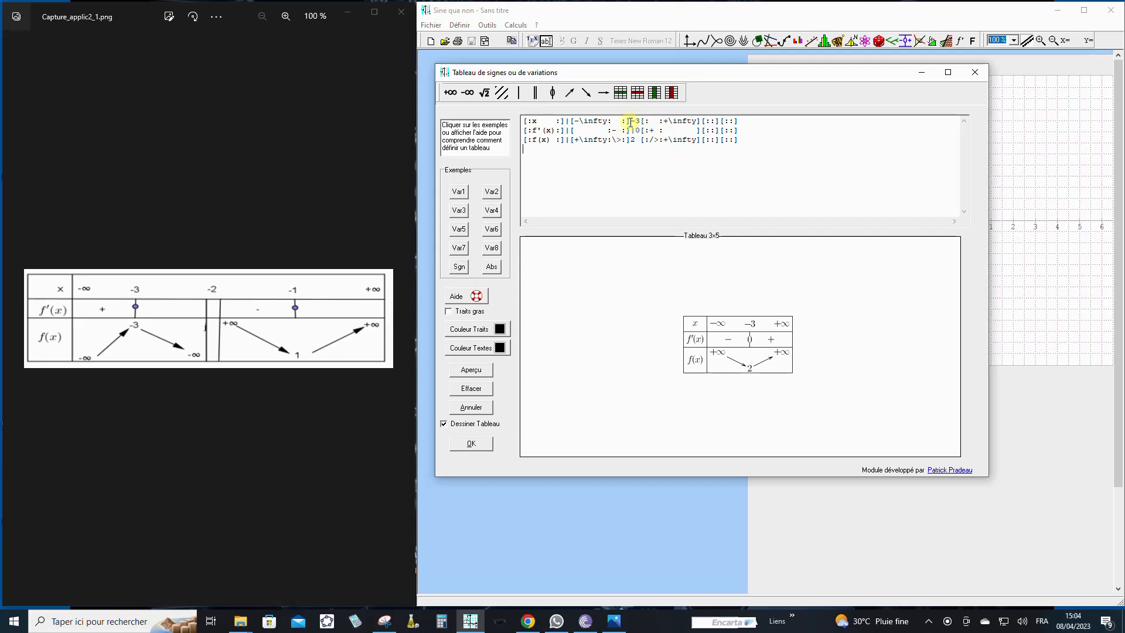
- Complete the x row with -2, -1 and a final +\infty, remove the +\infty after -3, and preview the table
left_click(702, 121)
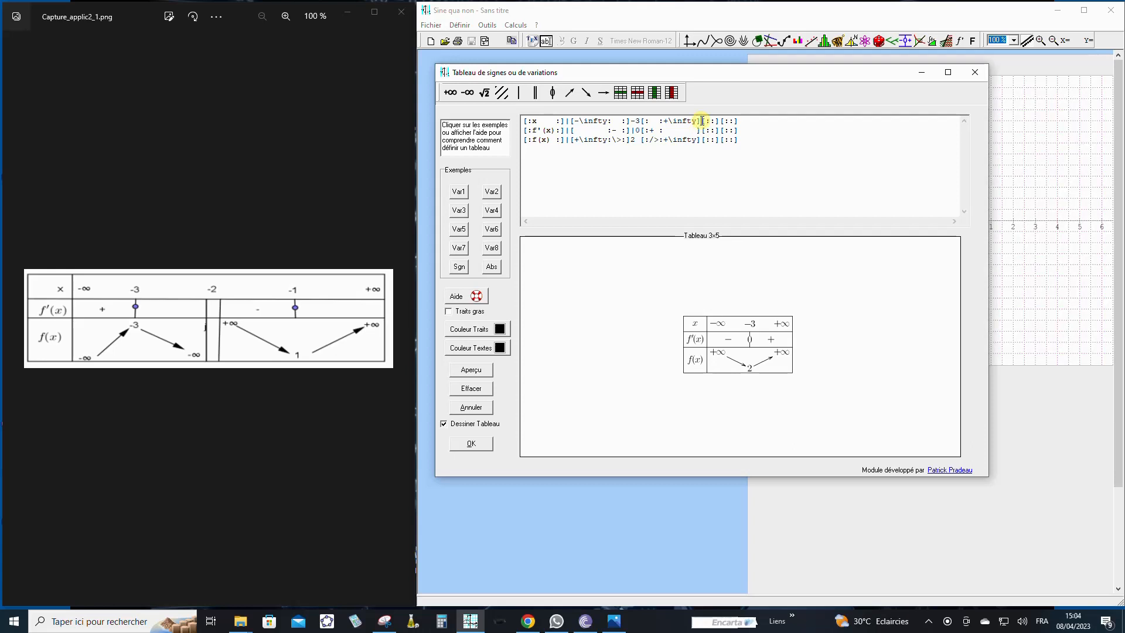
type("-2")
left_click(730, 121)
type("|")
left_click(449, 93)
left_click_drag(697, 121, 665, 120)
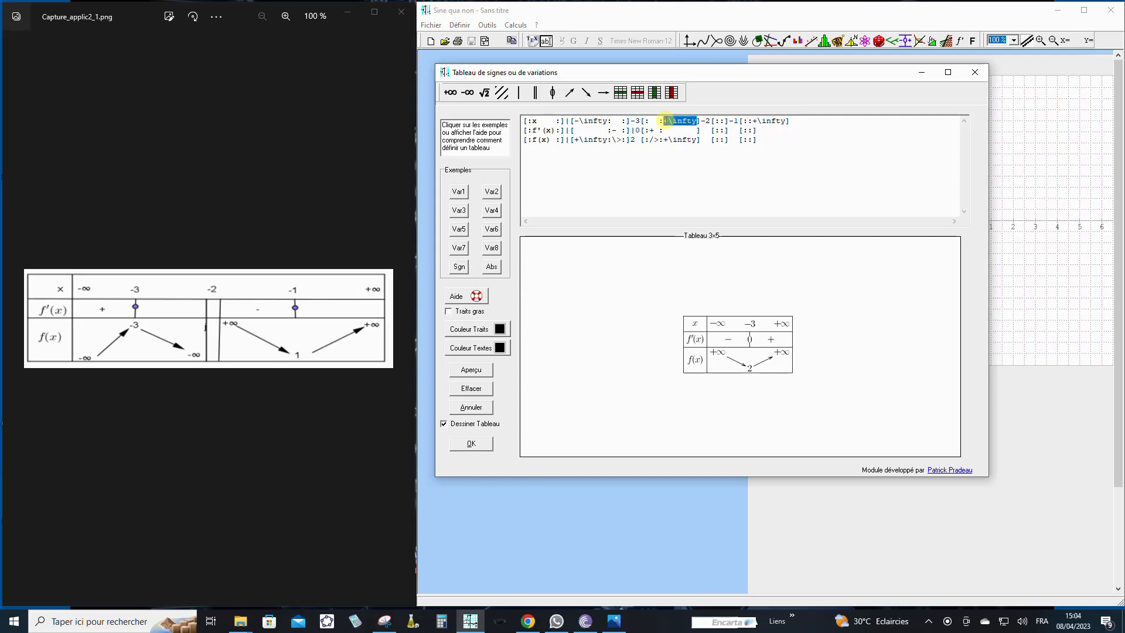
key("Delete")
left_click(469, 372)
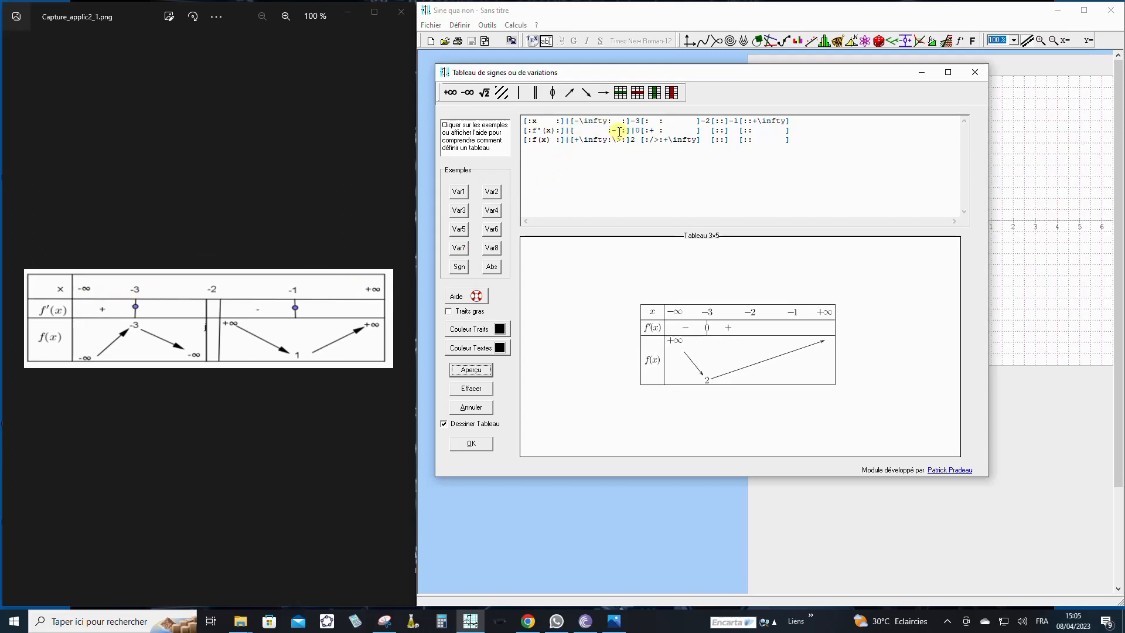
- Set the signs in the f'(x) row to + before -3 and - after it
double_click(615, 131)
type("+")
left_click_drag(655, 131, 650, 130)
type("-")
- Complete the f'(x) row with a double bar at -2, a - sign, a barred zero at -1 and a + sign, and preview it
left_click(708, 130)
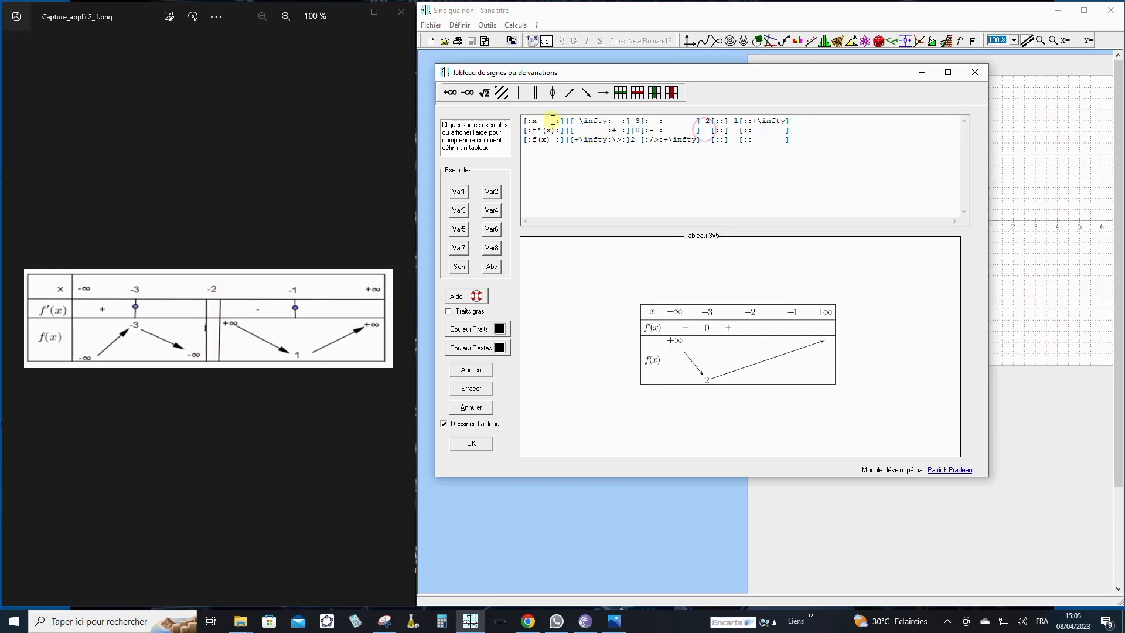
left_click(535, 93)
type("-")
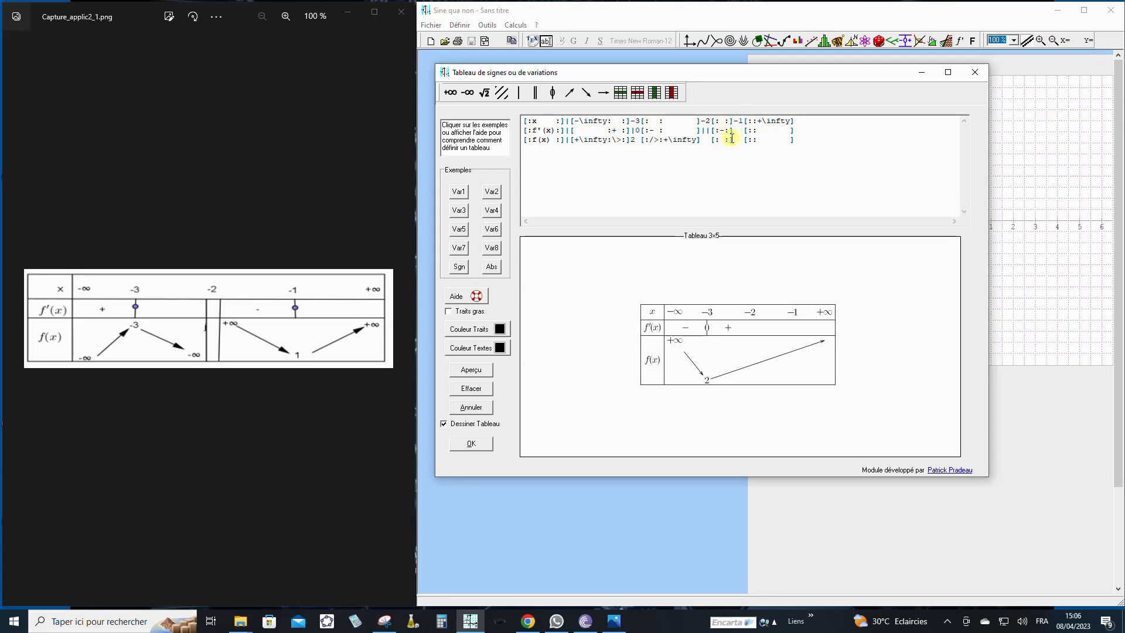
left_click(553, 93)
left_click(761, 132)
type("+")
left_click(476, 373)
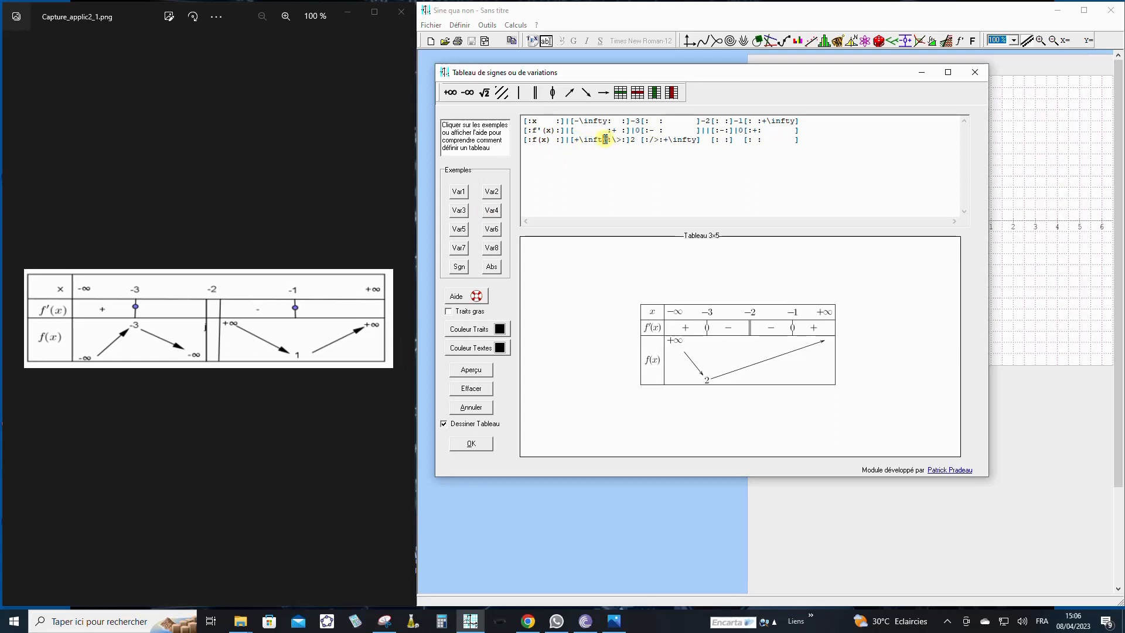
- Make the f(x) row start at -\infty with an ascending arrow to the value -3
left_click_drag(609, 139, 574, 139)
left_click(467, 92)
double_click(619, 141)
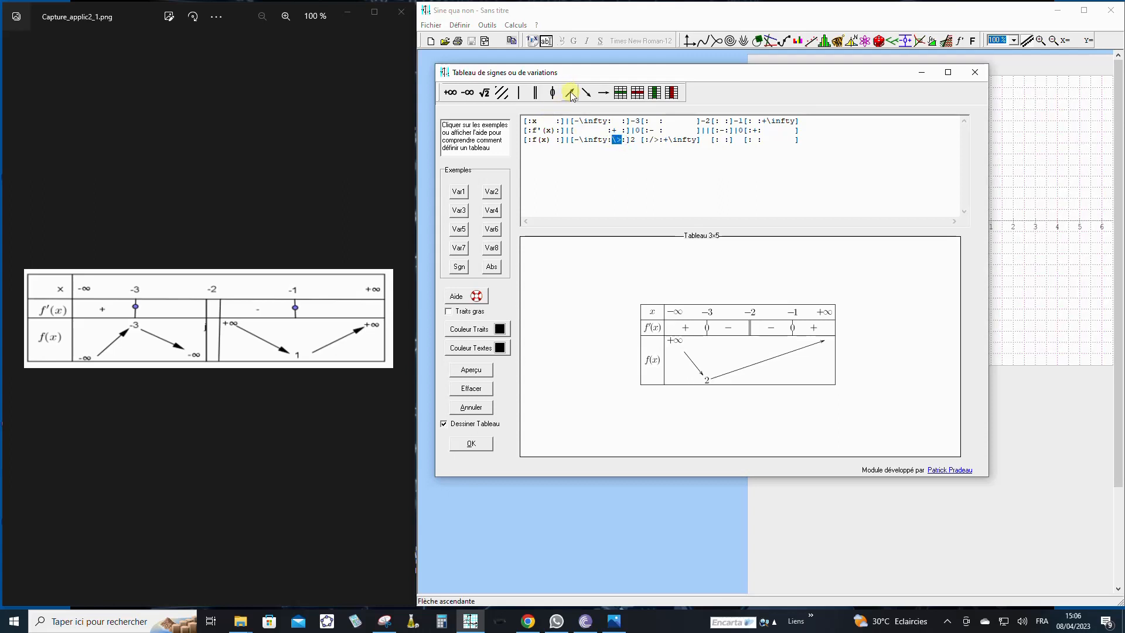
left_click(572, 92)
double_click(633, 140)
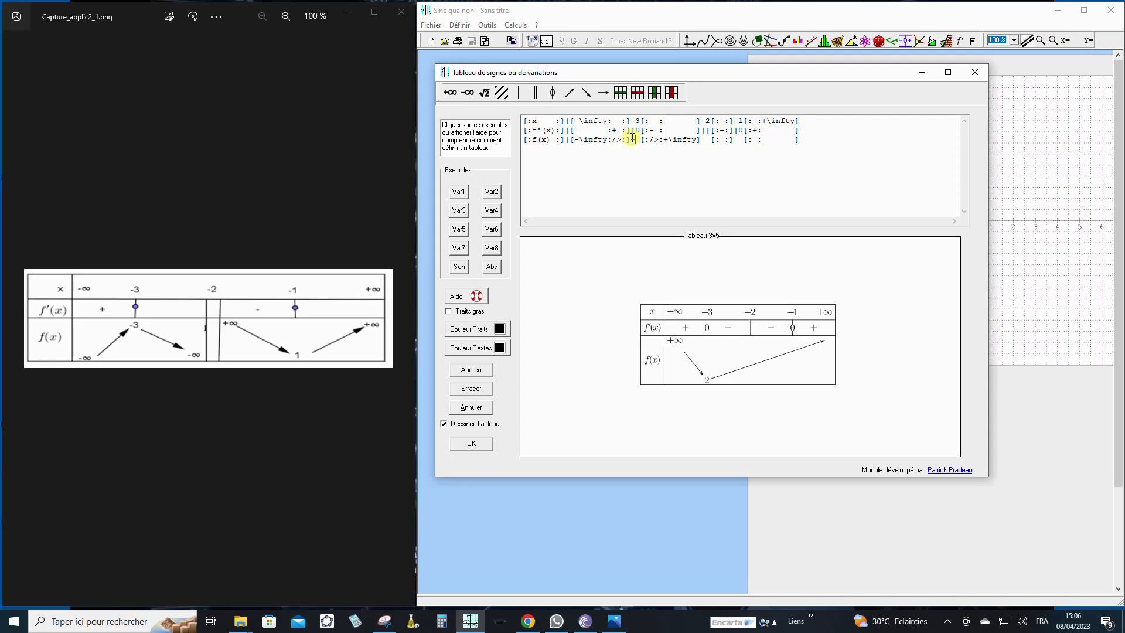
type("-3")
- Continue the f(x) row with a descending arrow to -\infty and a double bar under -2
left_click_drag(659, 139, 650, 140)
left_click(587, 93)
left_click_drag(696, 141, 666, 141)
left_click(468, 93)
left_click(536, 93)
- Add +\infty after the double bar in the f(x) row, with a descending arrow to the value 1
left_click(724, 140)
left_click(451, 92)
left_click(586, 94)
left_click(790, 142)
type("1")
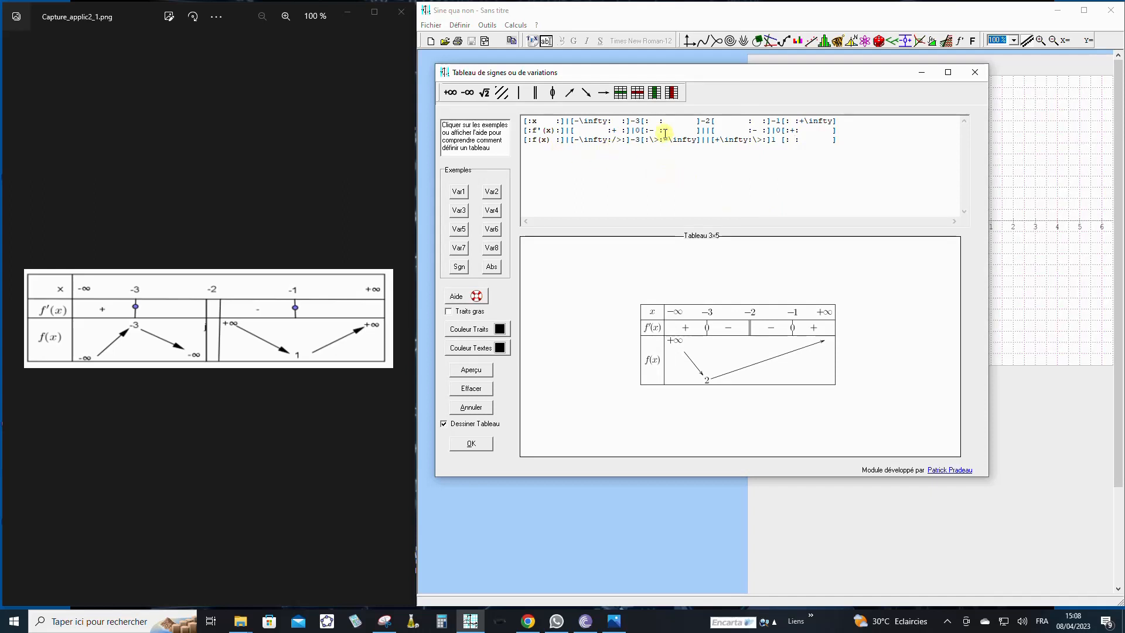
- Finish the f(x) row with an ascending arrow to +\infty and insert the table into the document
left_click(574, 96)
left_click(451, 93)
left_click(474, 370)
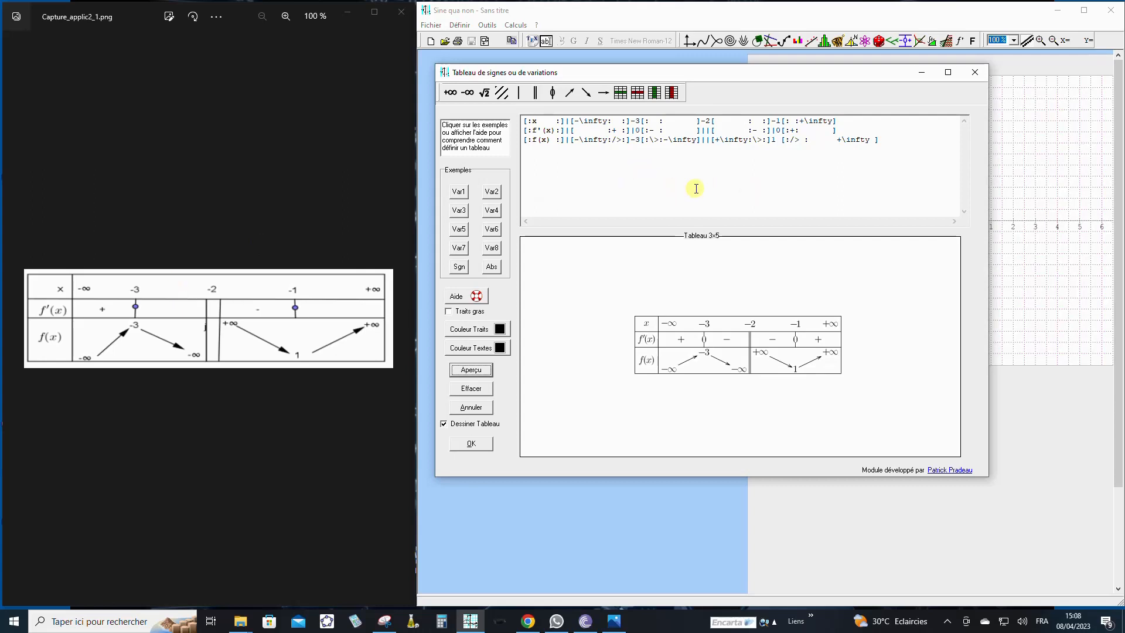
left_click(471, 445)
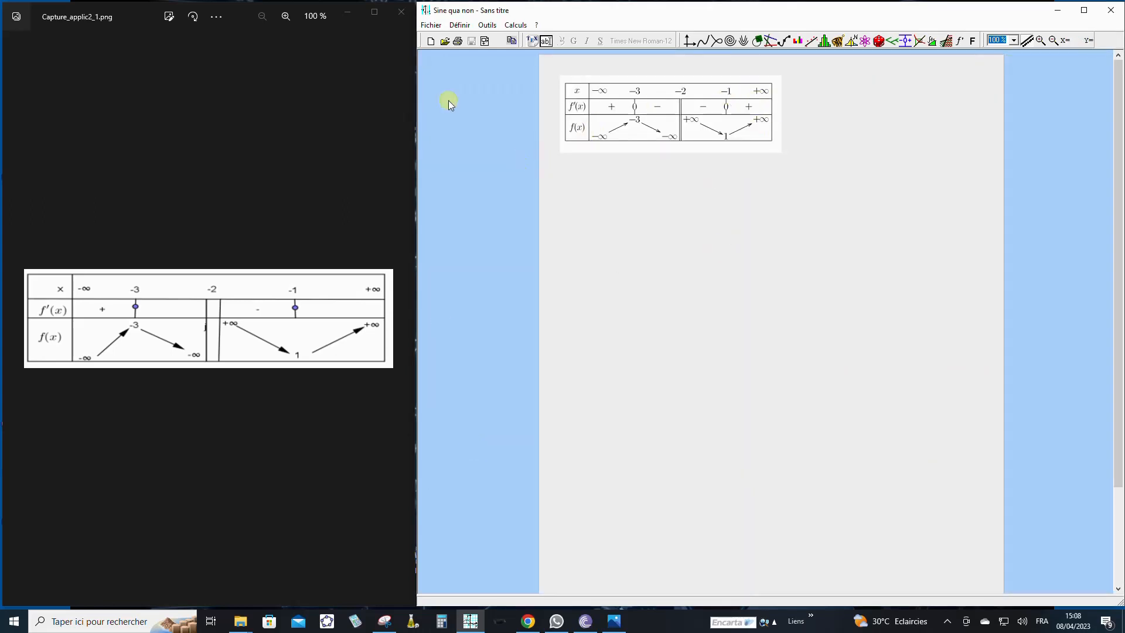
left_click(432, 26)
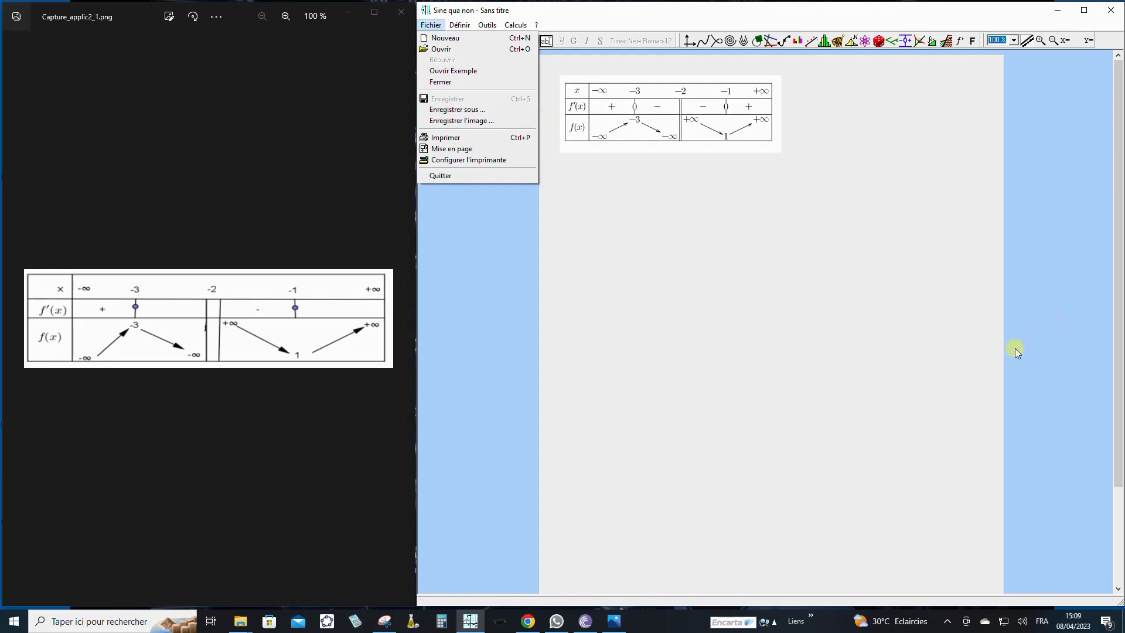
left_click(947, 622)
left_click(948, 622)
left_click(973, 599)
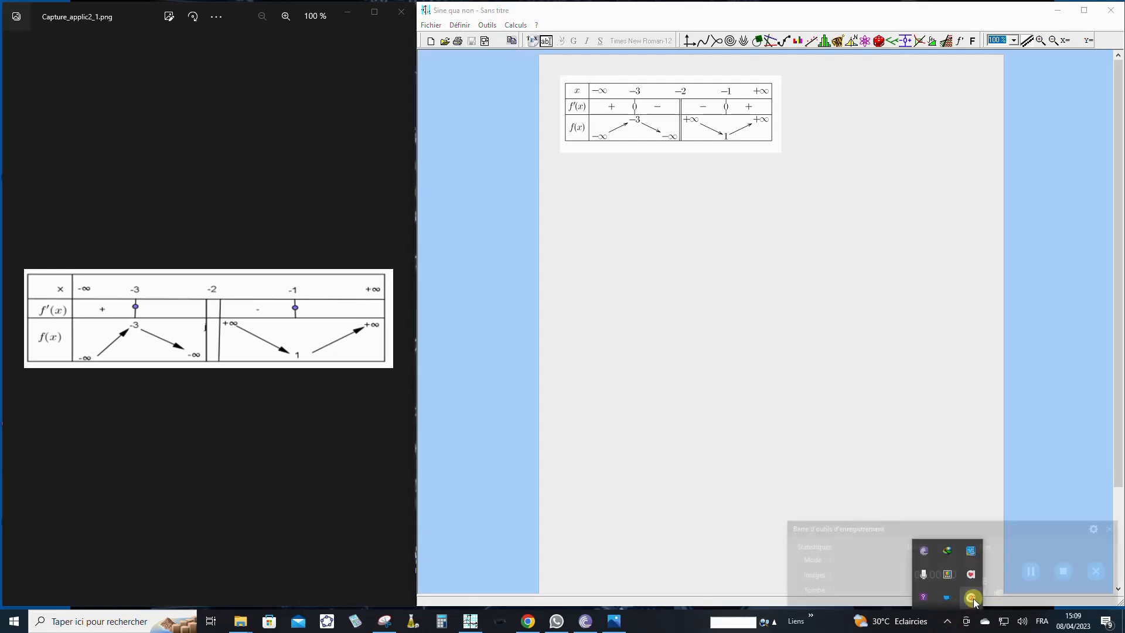